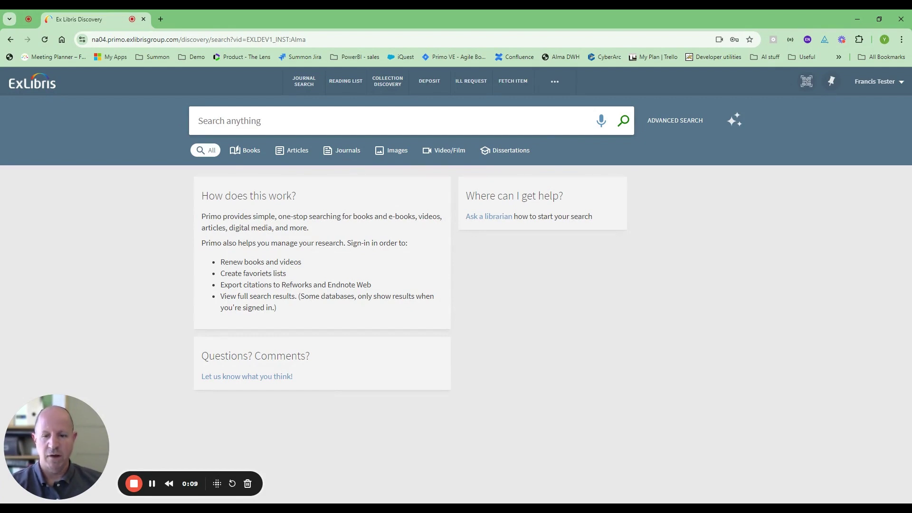
Search 'mobile phones and literacy' in the Central Discovery Index.
type("mobile phones and literacy")
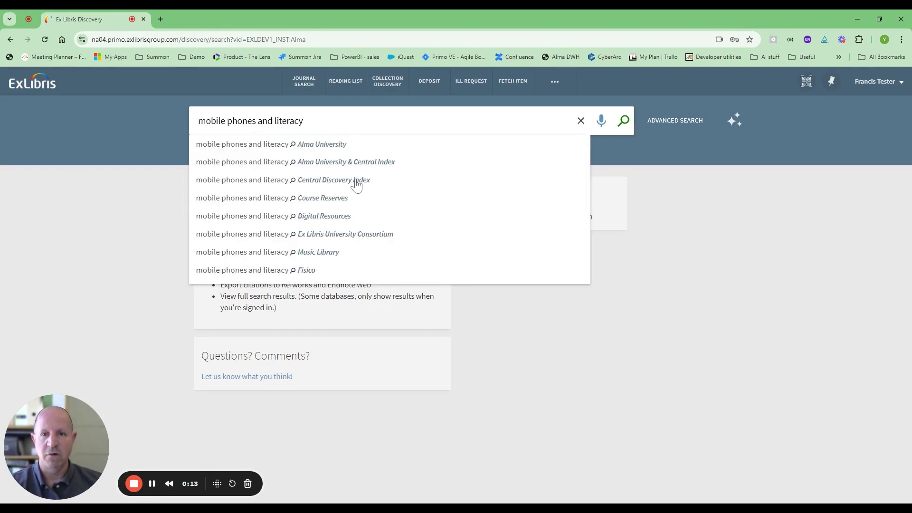
left_click(350, 185)
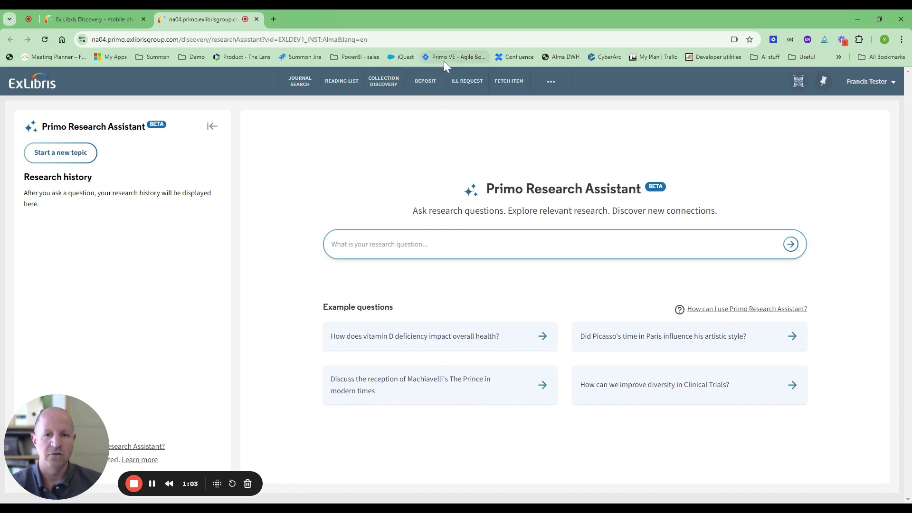
Ask the Research Assistant how mobile devices affect children's reading and literacy development.
type("What is the impact of mobile devices on reading and literacy development in children")
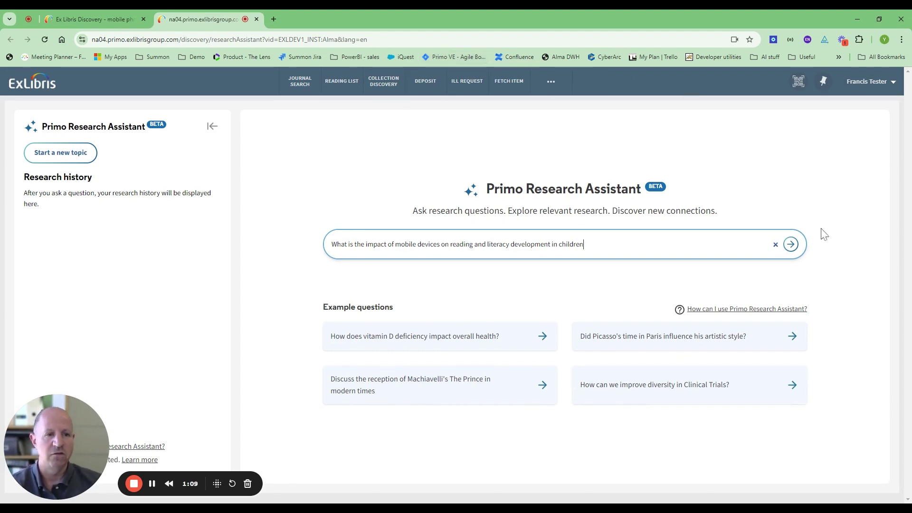
left_click(791, 244)
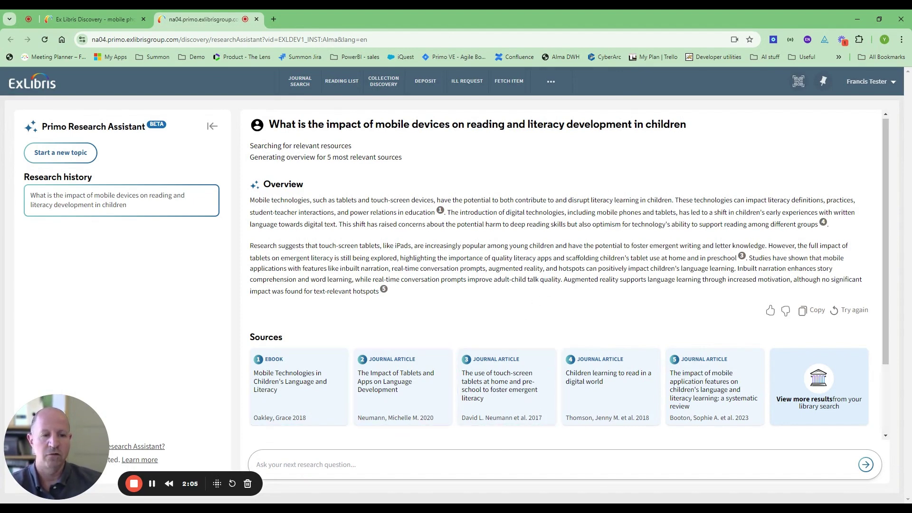
Open the abstracts of source 5 (systematic review) and source 2 (Tablets and Apps).
scroll(541, 280, "down", 2)
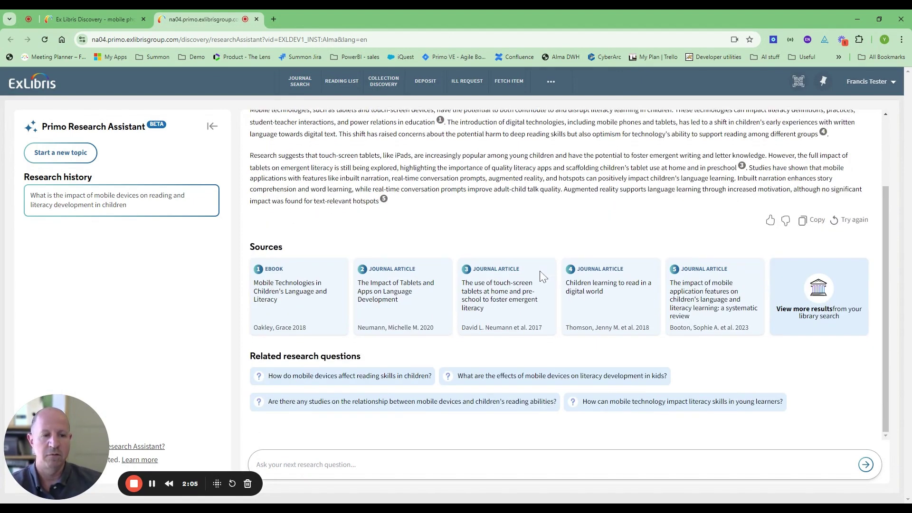
left_click(730, 297)
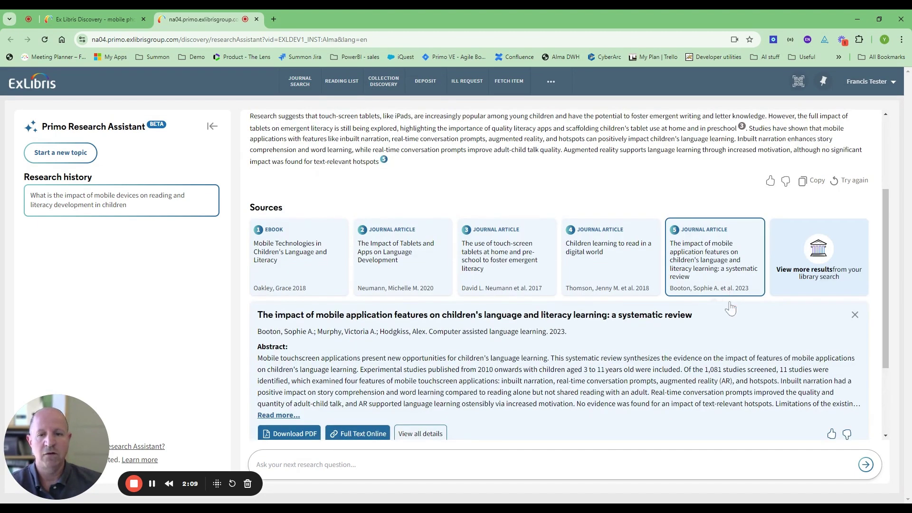
scroll(535, 342, "down", 1)
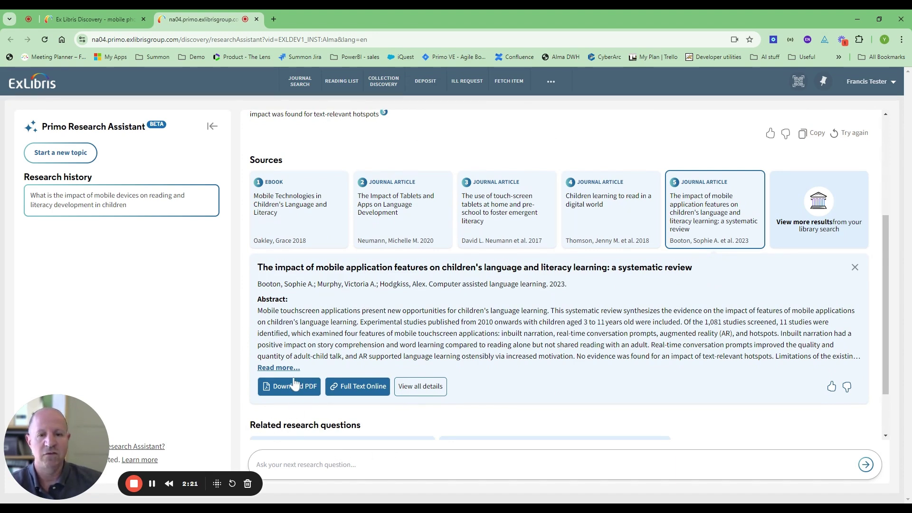
left_click(430, 215)
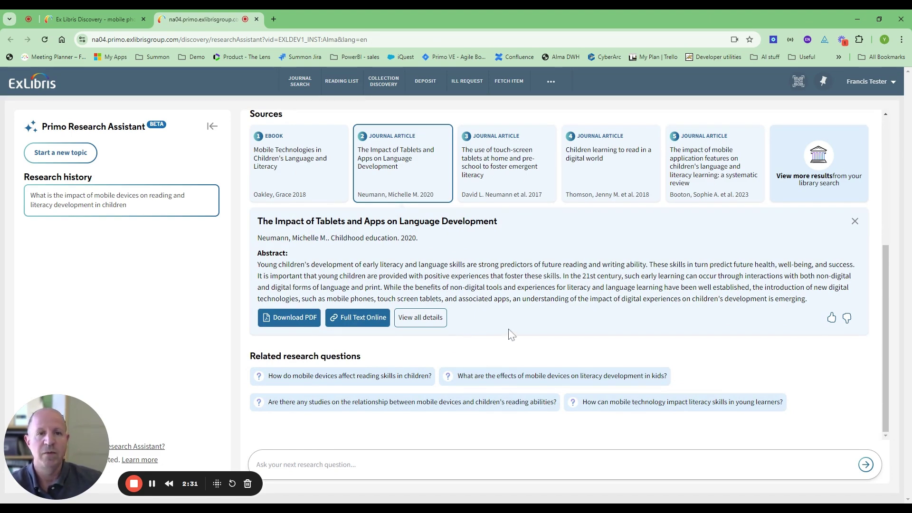
scroll(508, 342, "up", 3)
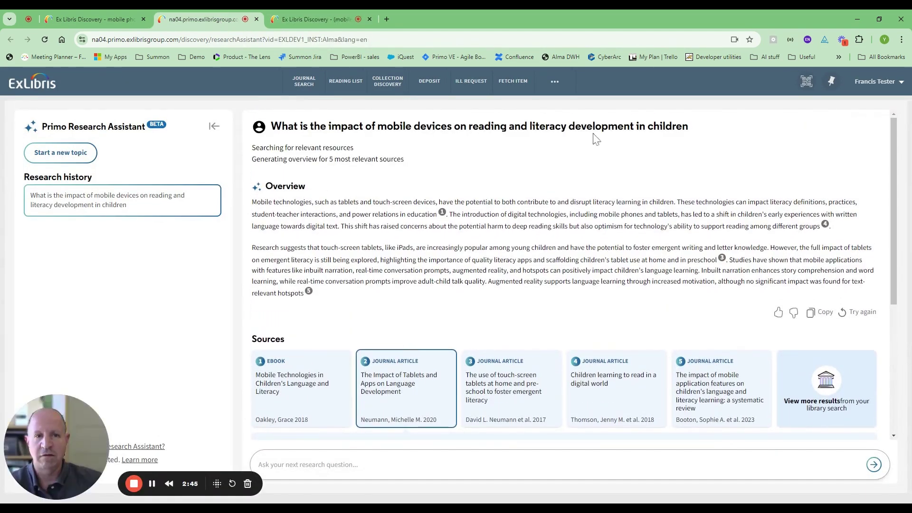
Go to the Discovery results tab and read through the long OR query behind its 506 results.
left_click(328, 19)
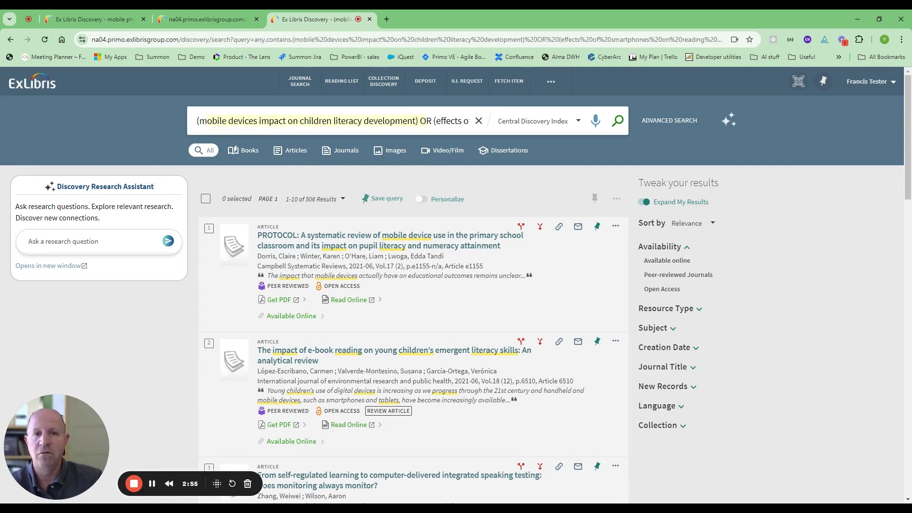
key("Right")
key("Right")
key("Right")
key("Right")
key("Right")
key("Right")
key("Right")
key("Right")
key("Right")
key("Right")
key("Right")
key("Right")
key("Right")
key("Right")
key("Right")
key("Right")
key("Right")
key("Right")
key("Right")
key("Right")
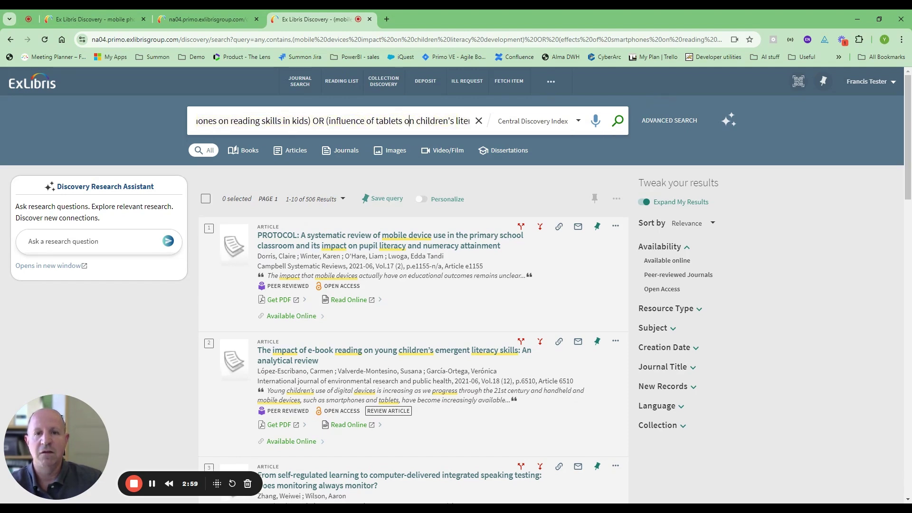
key("Right")
key("Right")
key("Right")
key("Right")
key("Right")
key("Right")
key("Right")
key("Right")
key("Right")
key("Right")
key("Right")
key("Right")
key("Right")
key("Right")
key("Right")
key("Right")
key("Right")
key("Right")
key("Right")
key("Right")
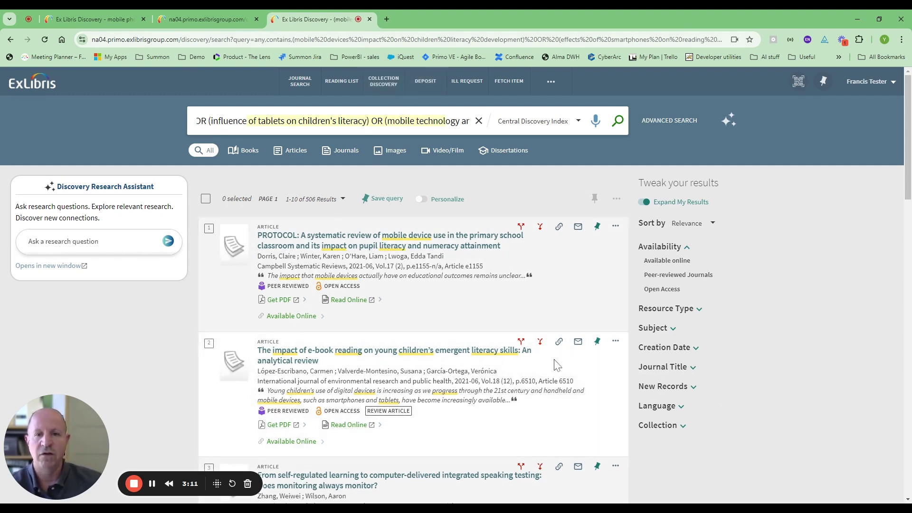
Back in the assistant, ask the follow-up French question about how the Eiffel Tower was built.
left_click(208, 18)
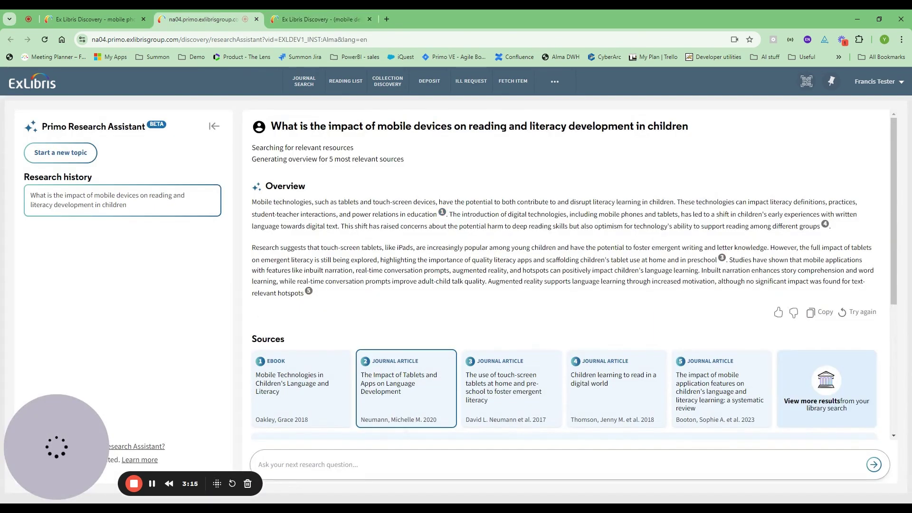
scroll(476, 232, "down", 3)
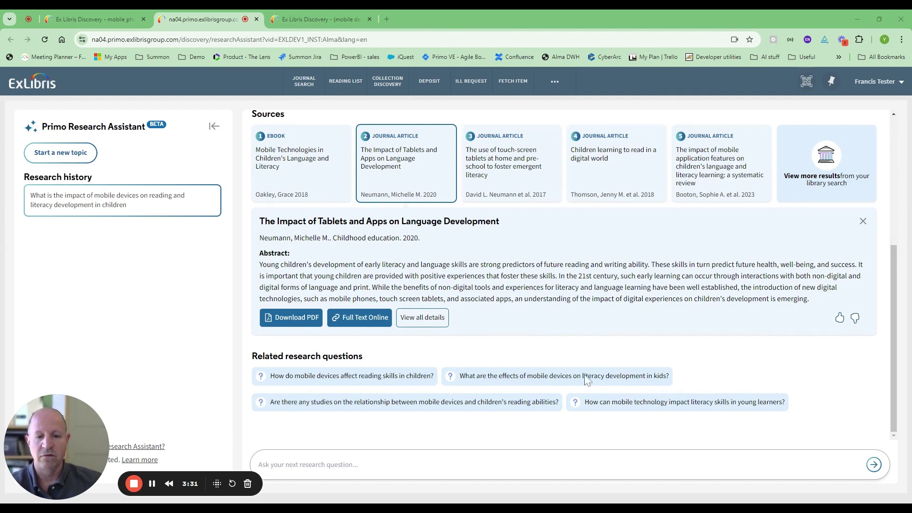
left_click(559, 464)
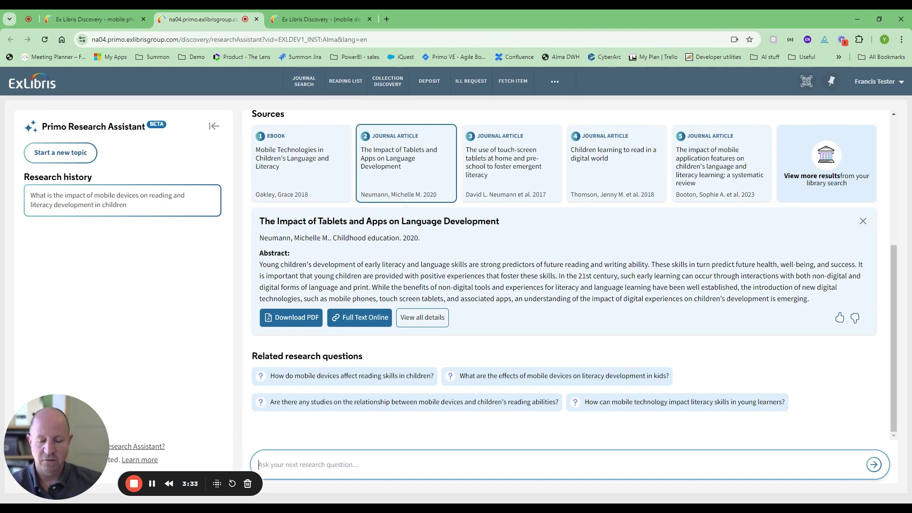
type("Quels sont les faits intéressants sur la construction de la Tour Eiffel ?")
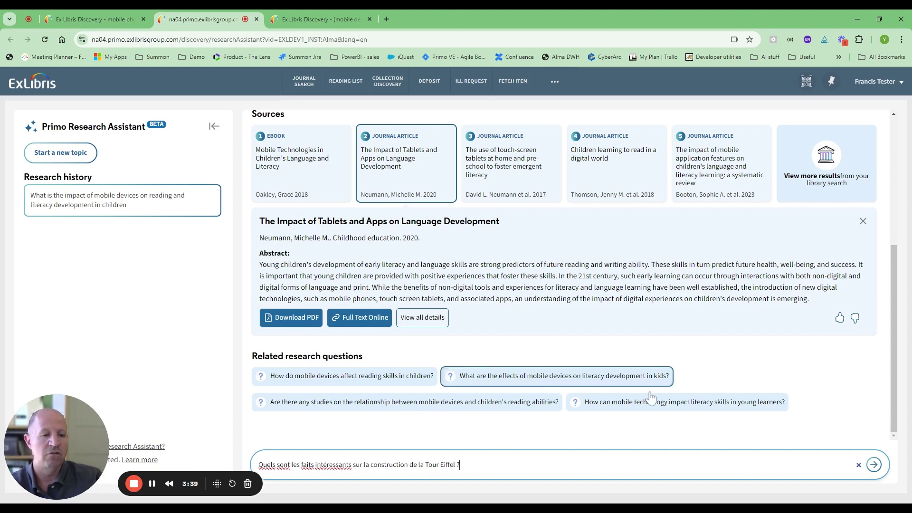
left_click(874, 465)
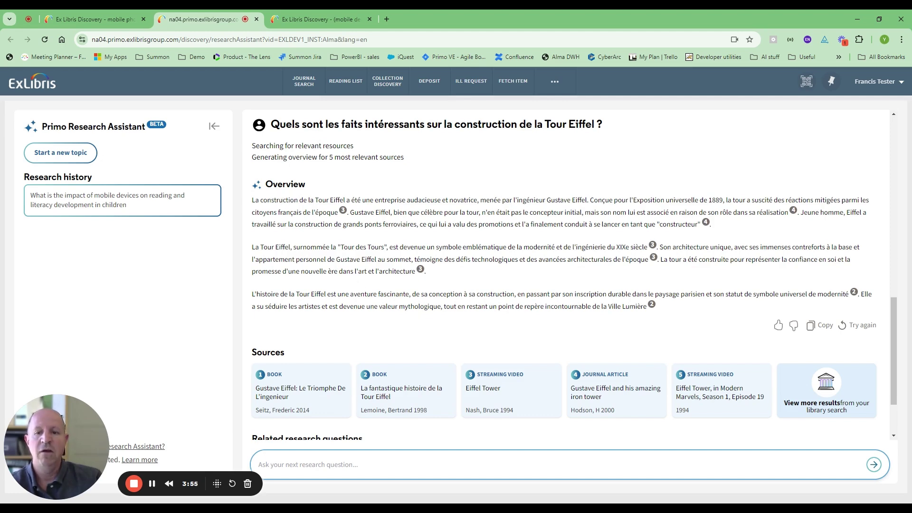
Open the abstract of source 3, the 1994 Eiffel Tower streaming video.
scroll(406, 358, "down", 1)
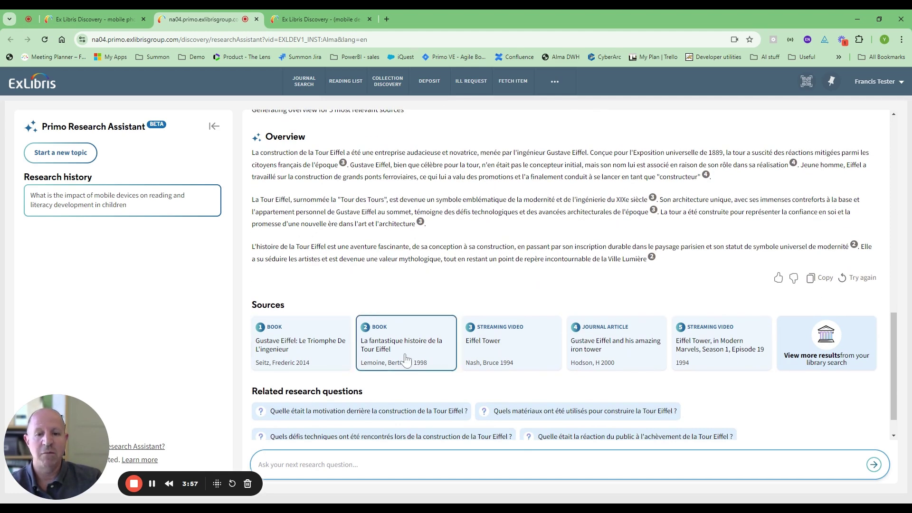
left_click(524, 359)
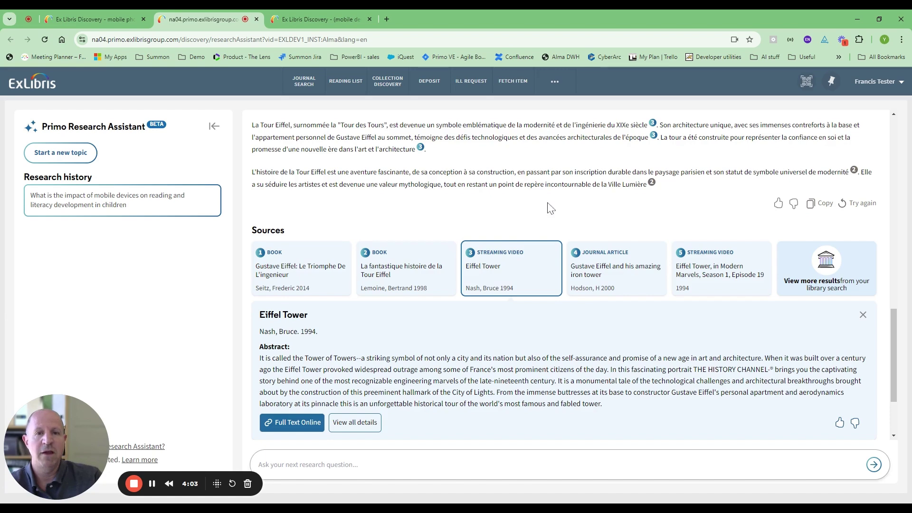
scroll(550, 208, "up", 2)
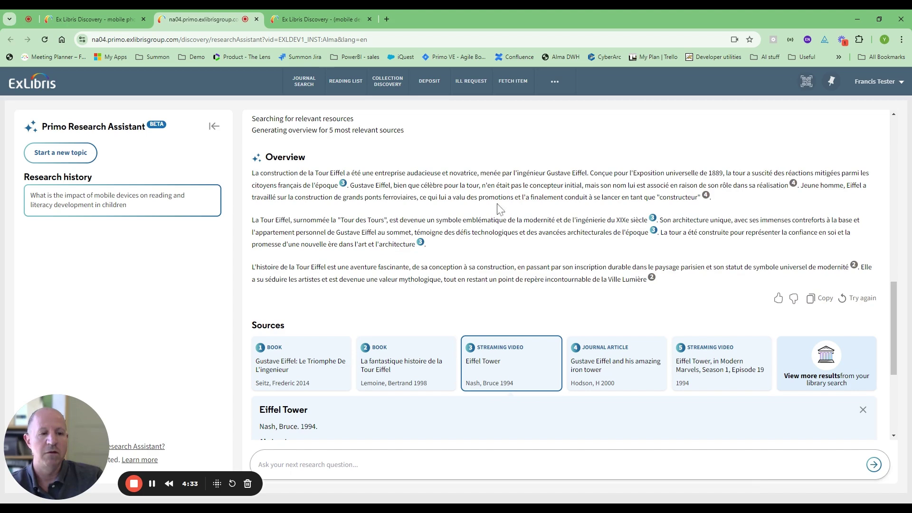
scroll(522, 216, "down", 2)
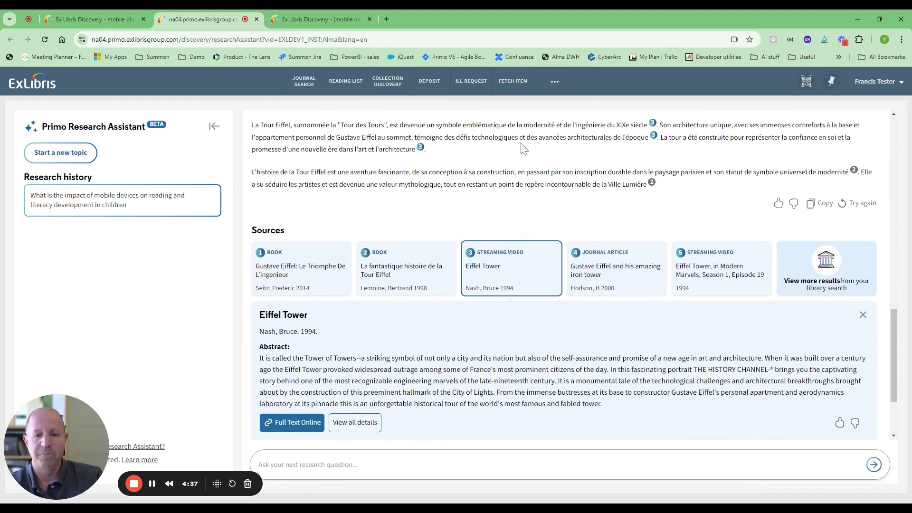
scroll(524, 149, "down", 2)
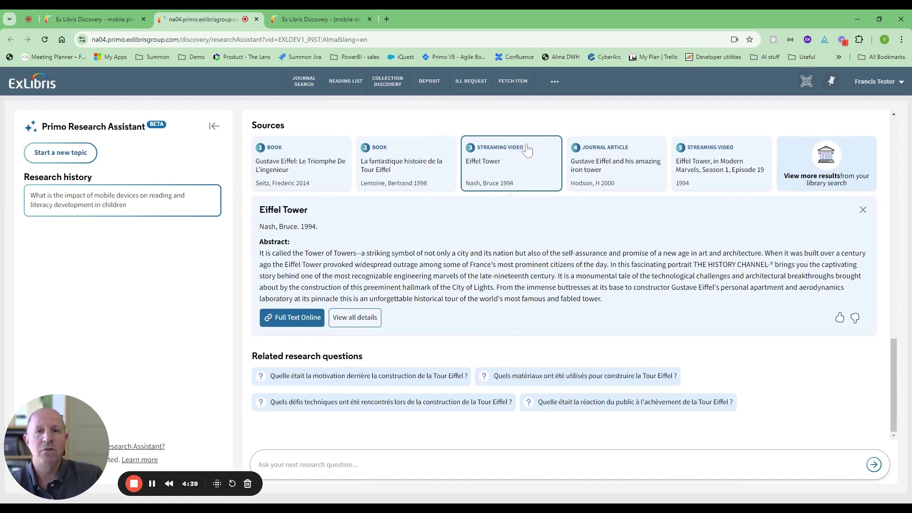